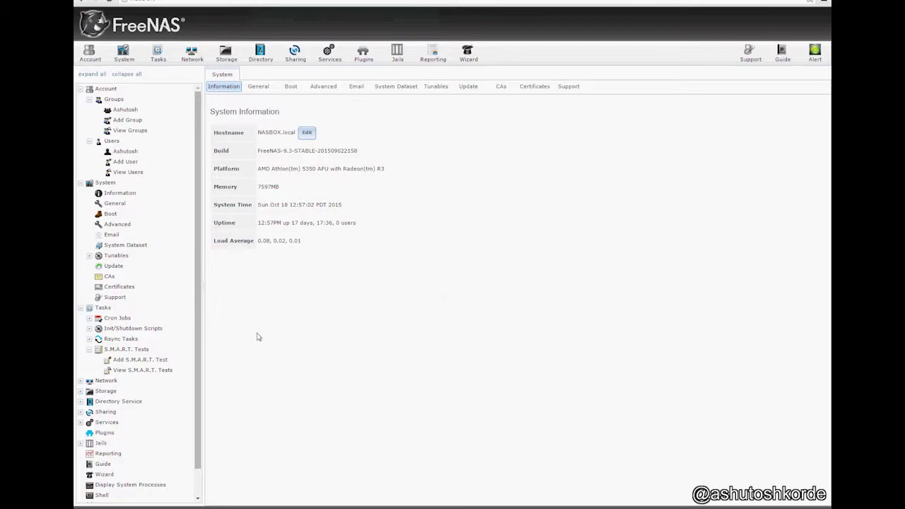
# Start a new S.M.A.R.T. test and select disks ada0 through ada5
pyautogui.moveTo(196, 331); pyautogui.dragTo(196, 357)
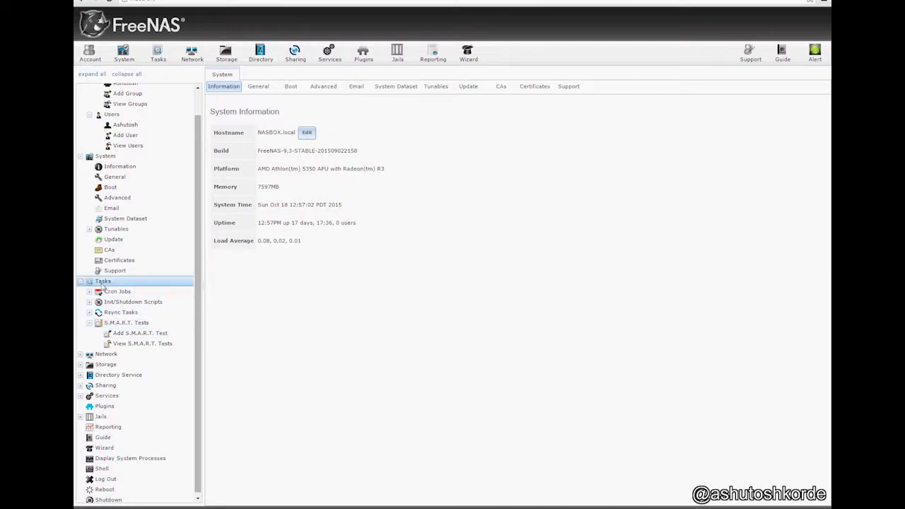
pyautogui.click(140, 333)
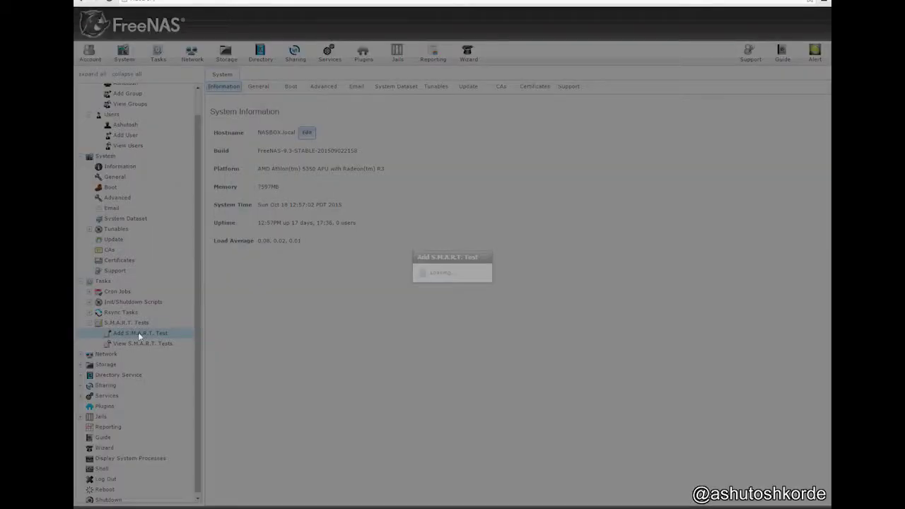
pyautogui.click(409, 115)
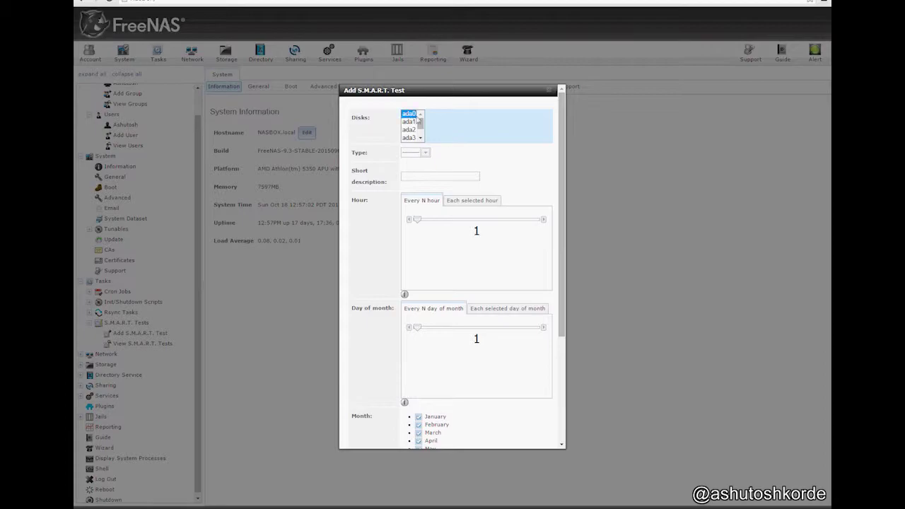
pyautogui.moveTo(421, 122); pyautogui.dragTo(421, 133)
pyautogui.keyDown('shift'); pyautogui.click(413, 138); pyautogui.keyUp('shift')
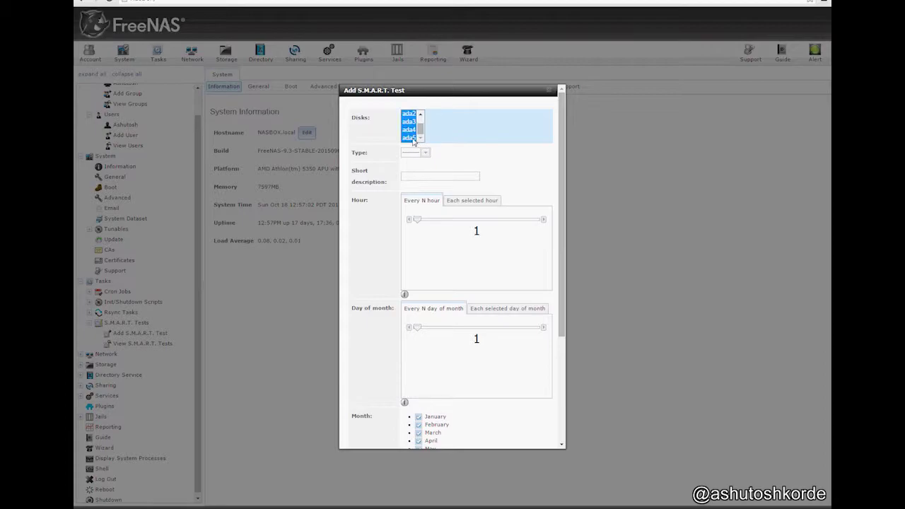
# Set the test type to Short Self-Test and the short description to "Smart short test 12 Hrs"
pyautogui.click(424, 153)
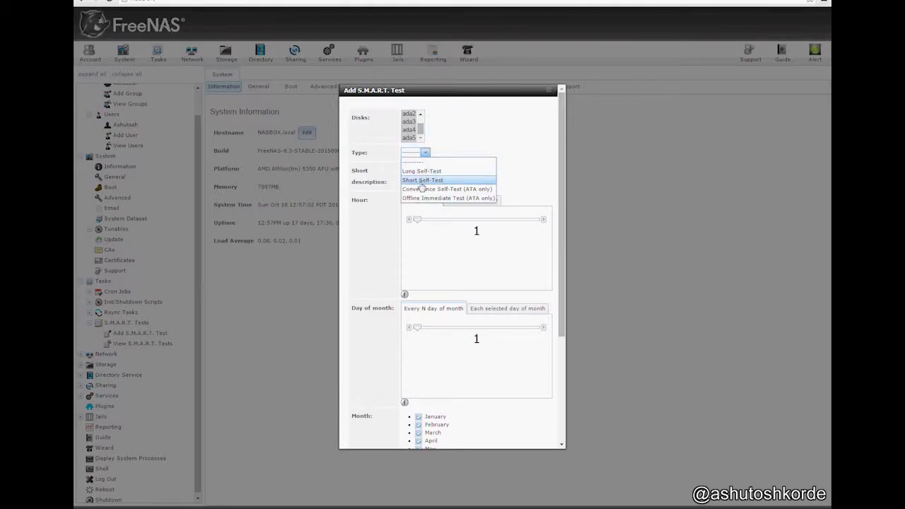
pyautogui.click(422, 181)
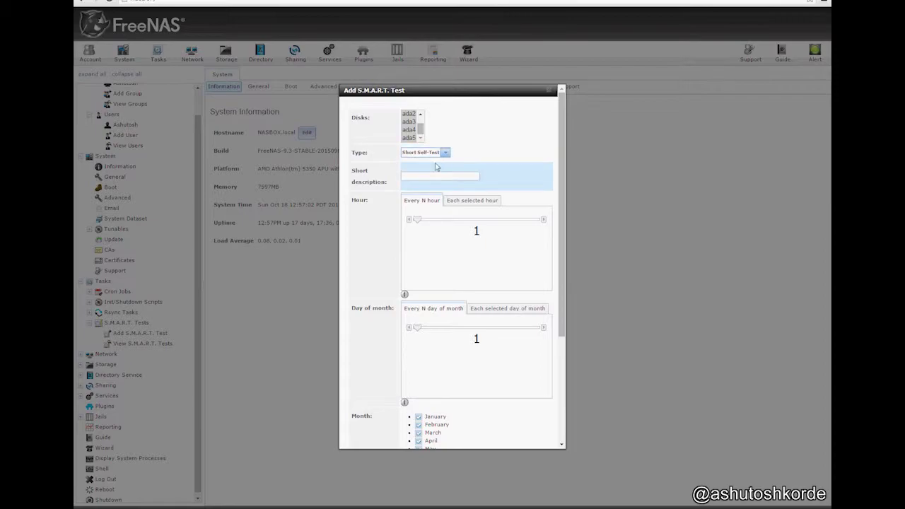
pyautogui.click(433, 177)
pyautogui.click(433, 177)
pyautogui.write('Smart sho')
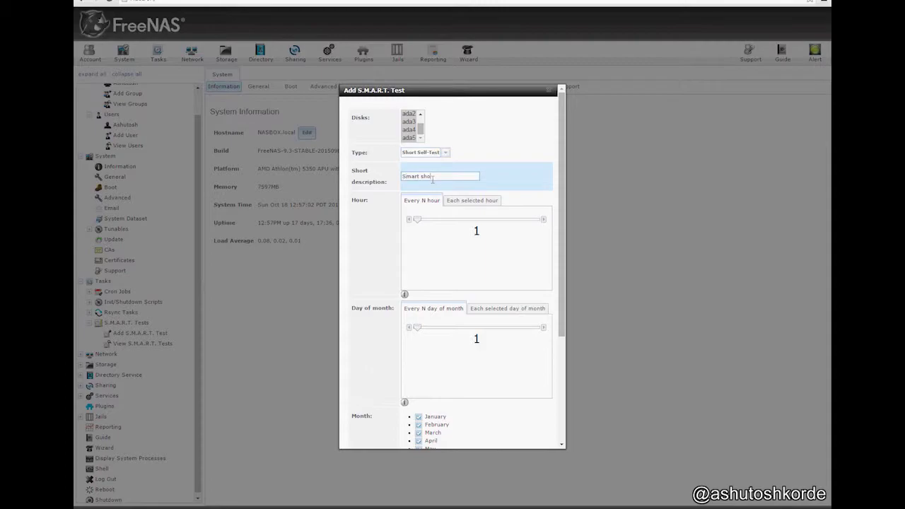
pyautogui.write('rt test 12 Hrs')
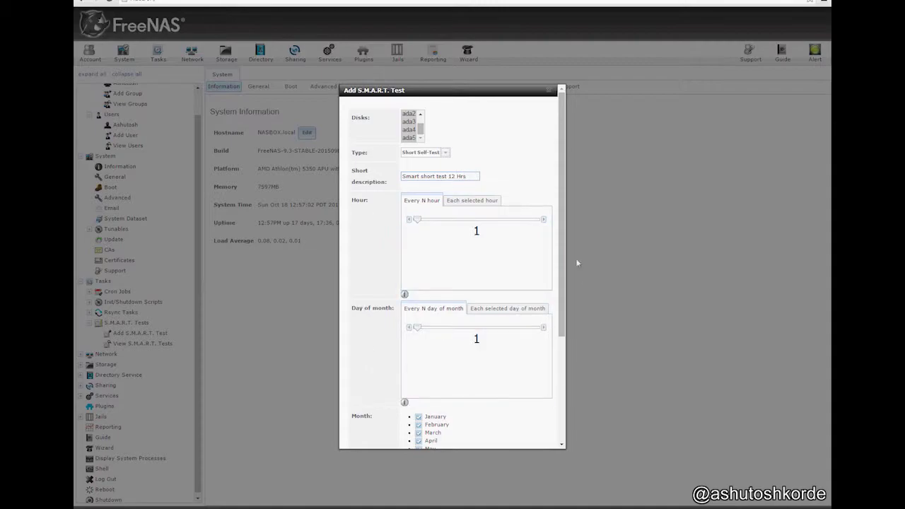
# Schedule the S.M.A.R.T. test for every 12 hours and save it
pyautogui.moveTo(562, 252); pyautogui.dragTo(559, 201)
pyautogui.moveTo(417, 220); pyautogui.dragTo(536, 243)
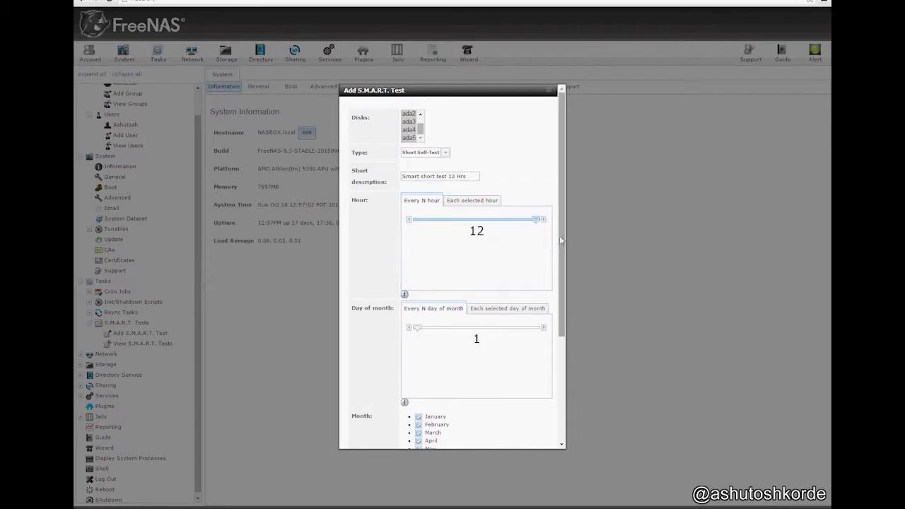
pyautogui.moveTo(562, 241); pyautogui.dragTo(563, 361)
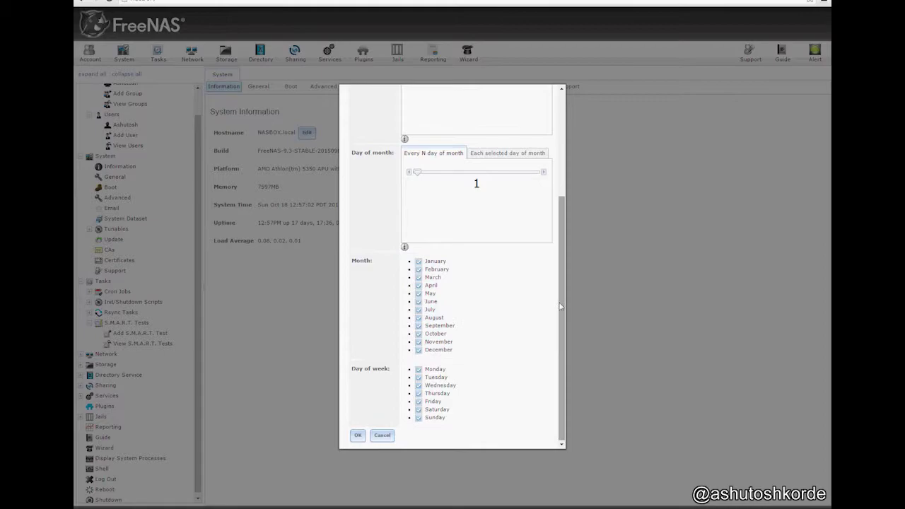
pyautogui.moveTo(561, 307); pyautogui.dragTo(561, 339)
pyautogui.click(356, 437)
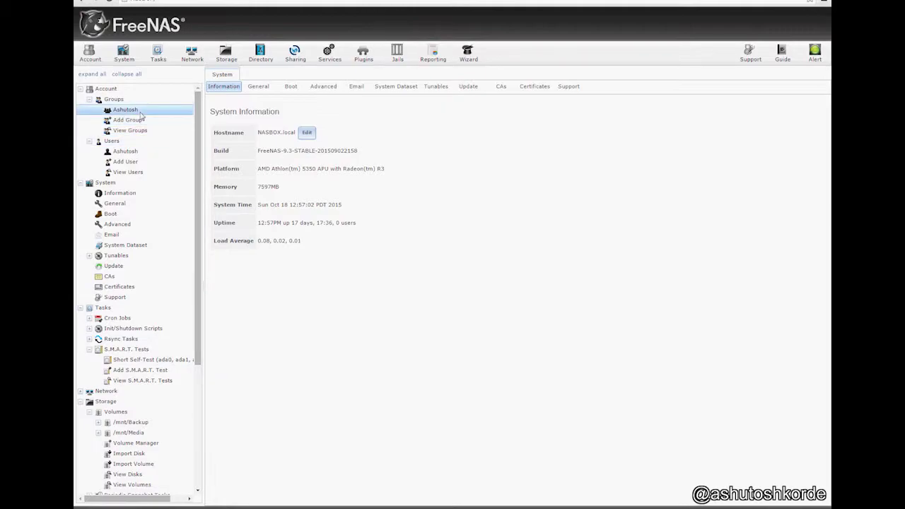
# Examine the existing user account's e-mail field and the system's outgoing mail settings without changing them
pyautogui.click(125, 152)
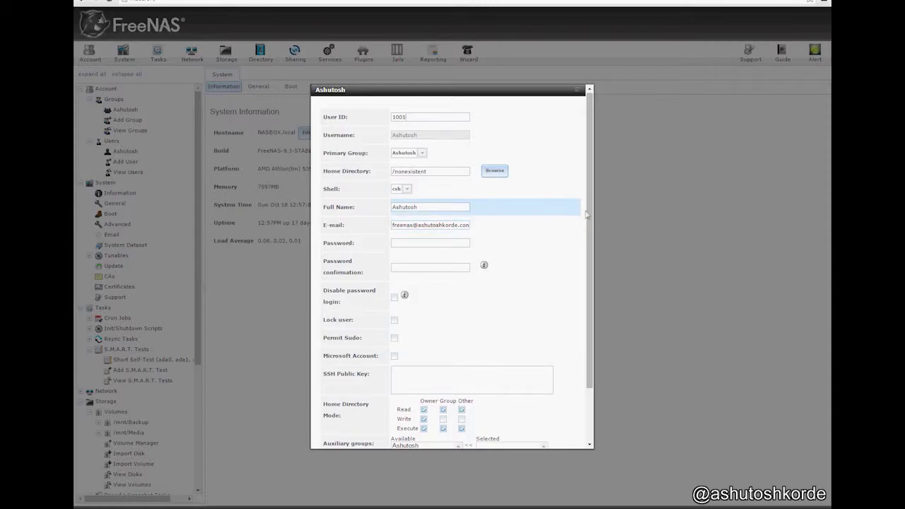
pyautogui.moveTo(590, 208); pyautogui.dragTo(590, 281)
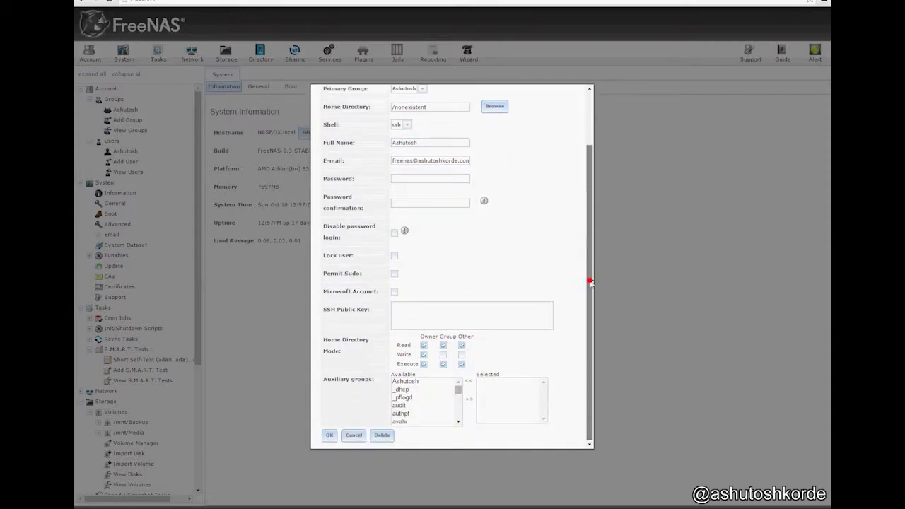
pyautogui.click(353, 436)
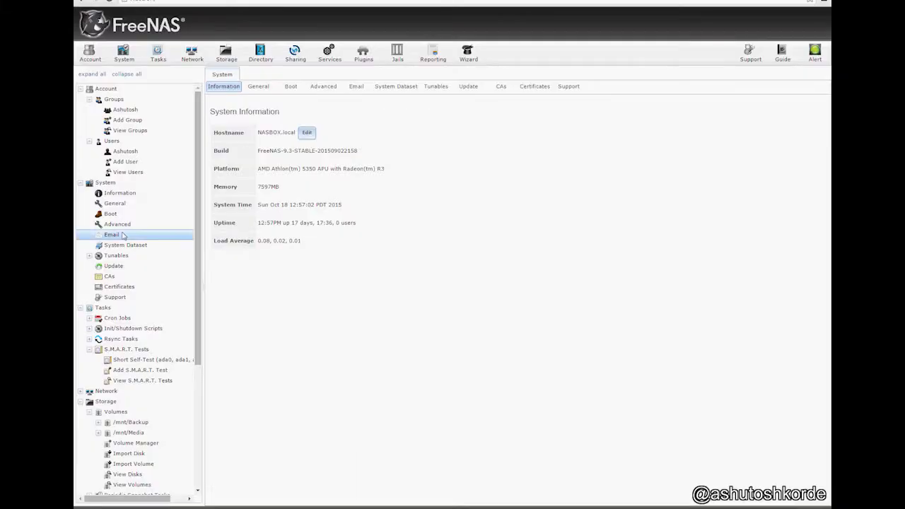
pyautogui.click(122, 235)
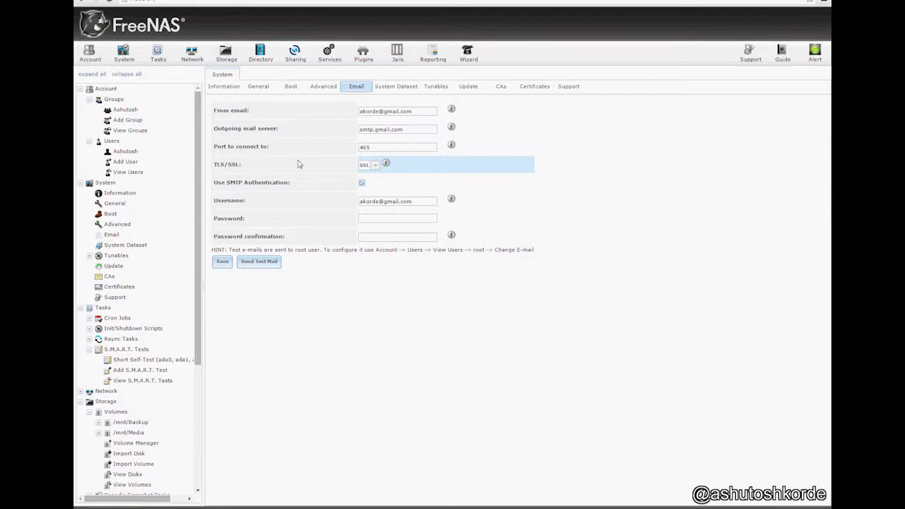
pyautogui.click(124, 151)
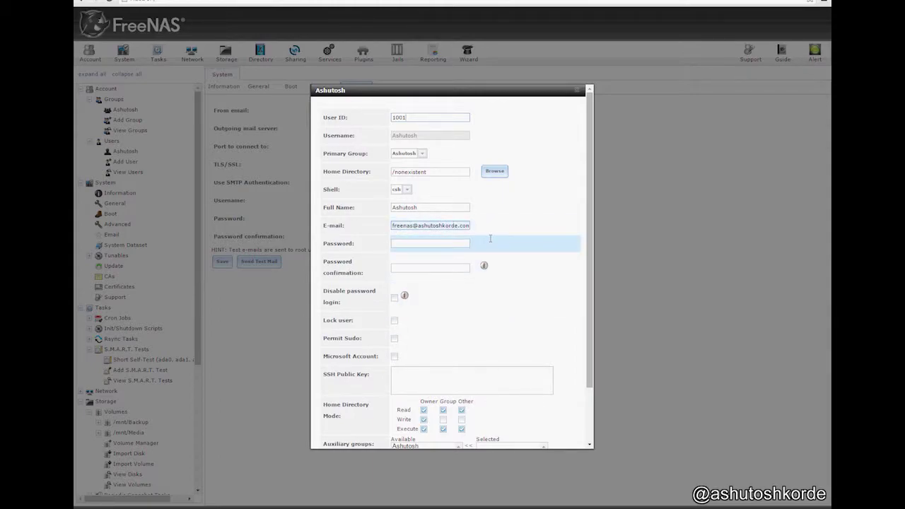
pyautogui.scroll(-5, 490, 239)
pyautogui.click(356, 434)
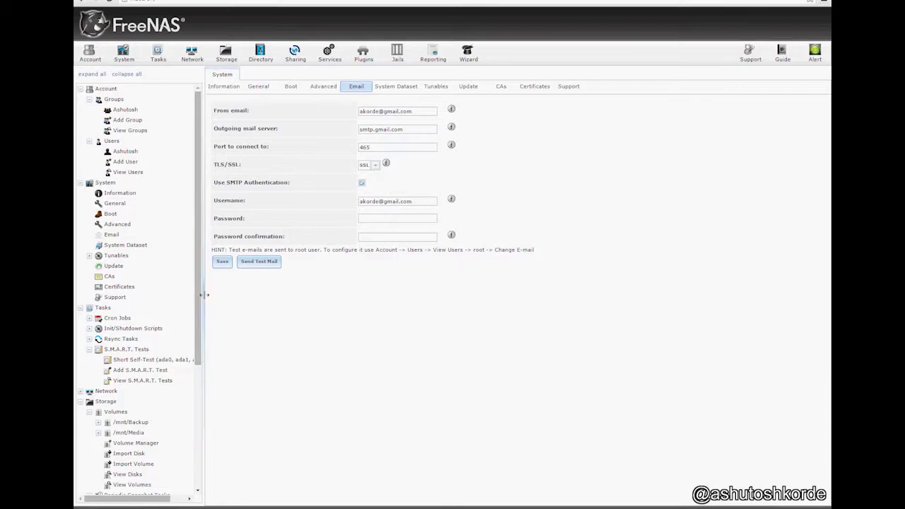
# Expand the init/shutdown scripts under Tasks and examine the existing Post Init entries
pyautogui.click(88, 329)
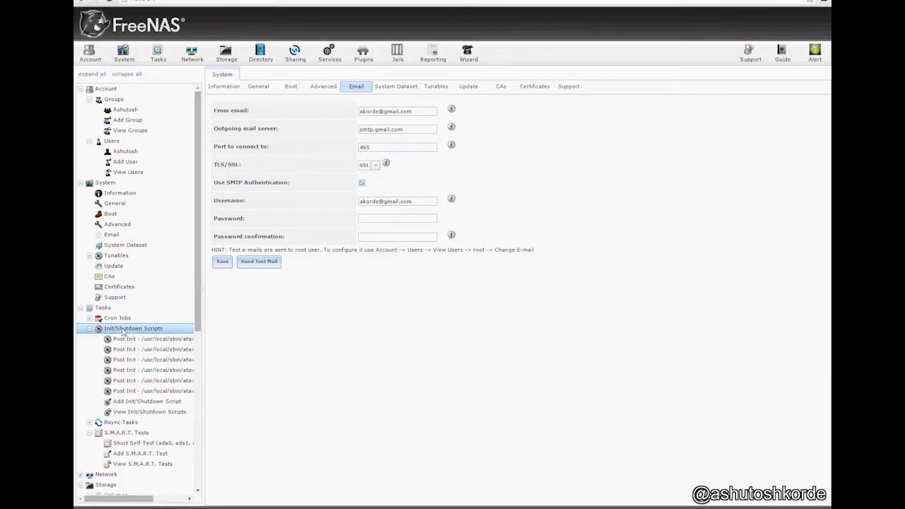
pyautogui.scroll(-2, 188, 331)
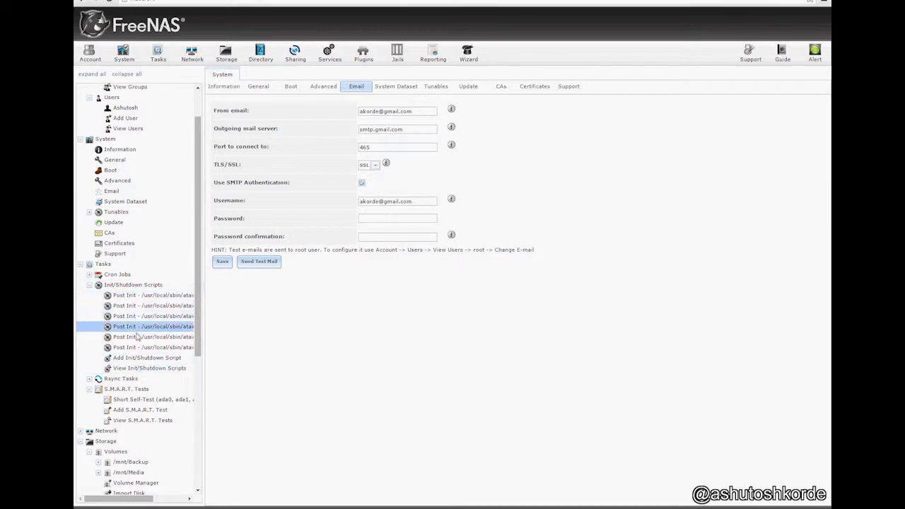
pyautogui.moveTo(124, 500); pyautogui.dragTo(142, 500)
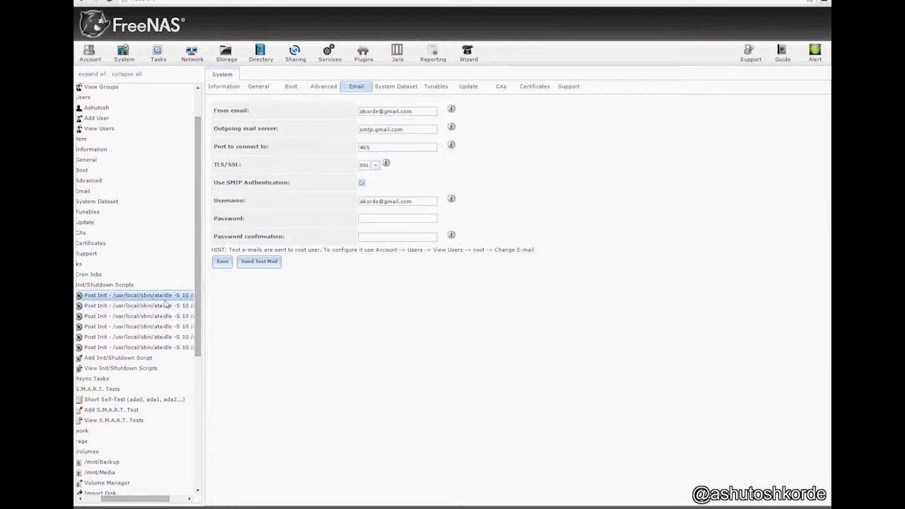
pyautogui.click(133, 360)
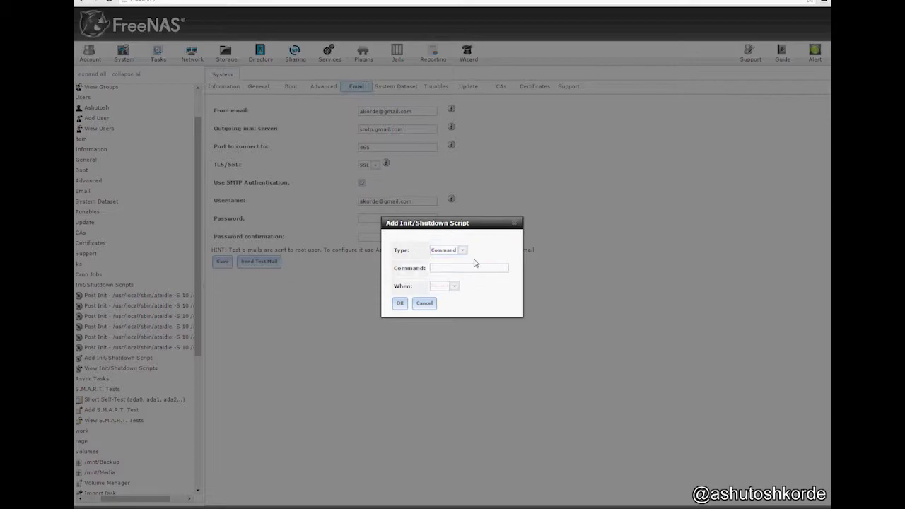
pyautogui.click(462, 252)
pyautogui.click(460, 253)
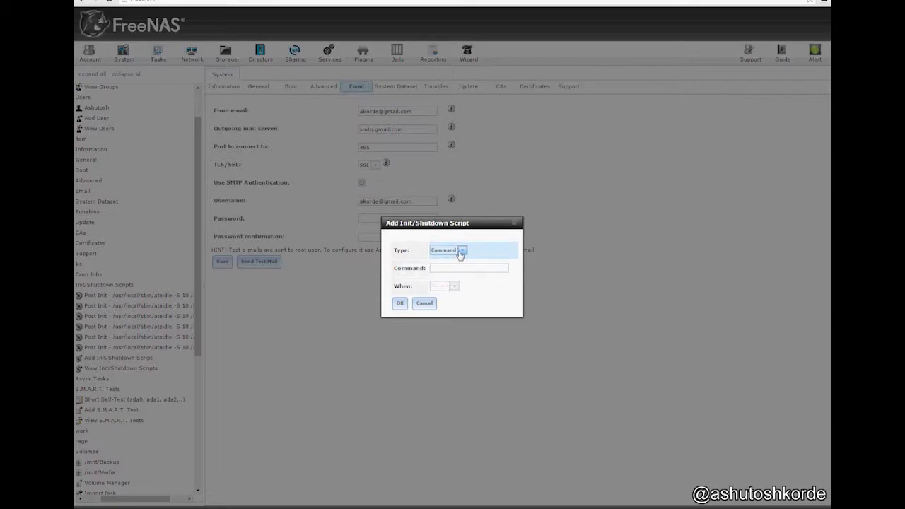
pyautogui.click(433, 267)
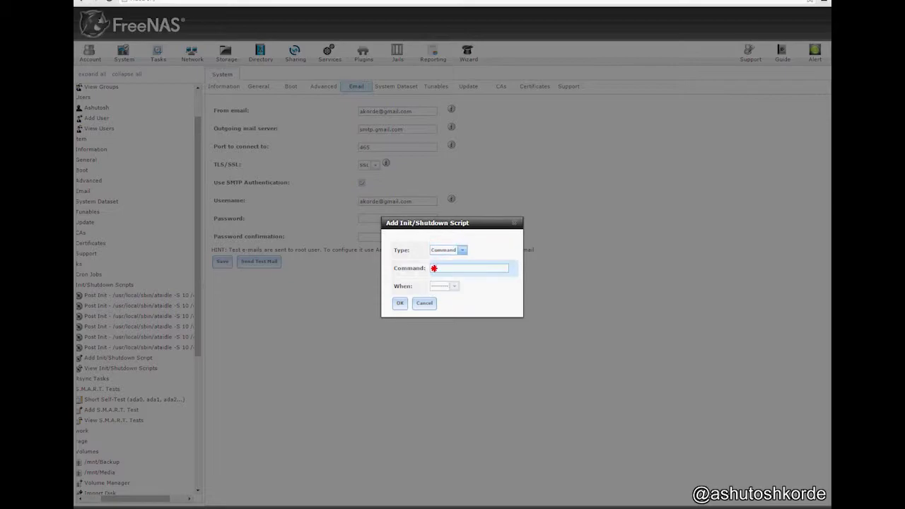
pyautogui.click(454, 287)
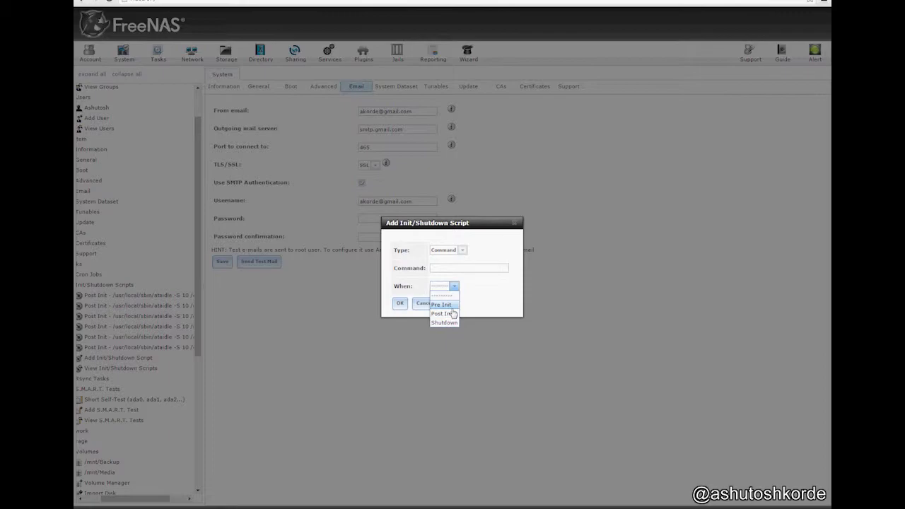
pyautogui.click(445, 313)
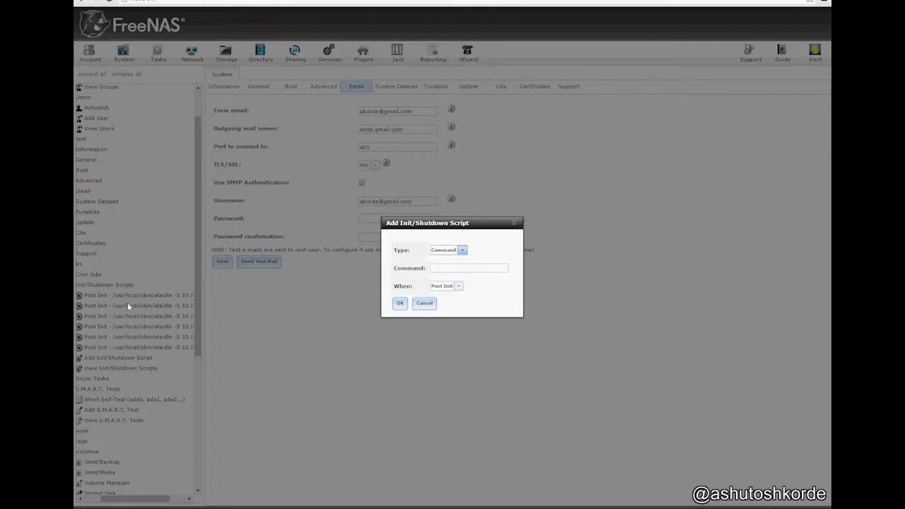
pyautogui.click(425, 302)
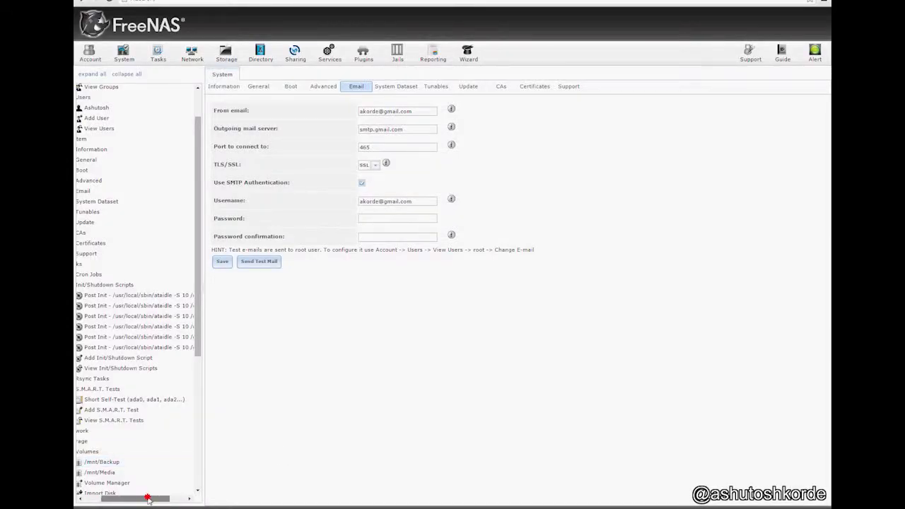
# Read the full ataidle commands of the Post Init scripts and show them in the script list
pyautogui.moveTo(162, 498); pyautogui.dragTo(178, 498)
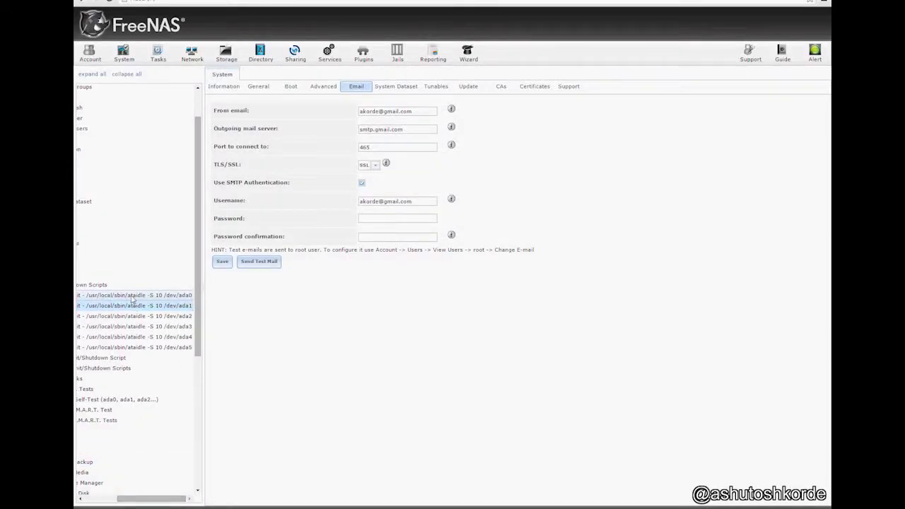
pyautogui.click(191, 297)
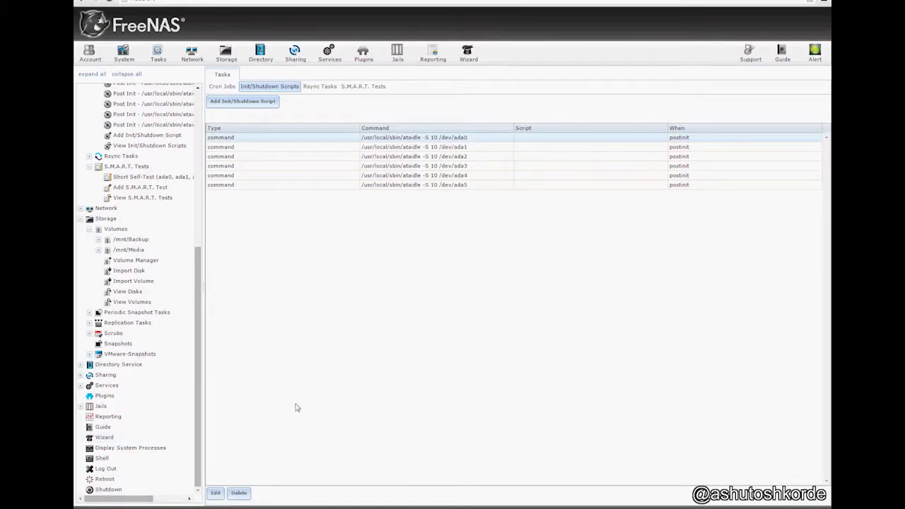
# Open the shell and run /usr/local/sbin/ataidle -S 10 /dev/ada0
pyautogui.click(102, 460)
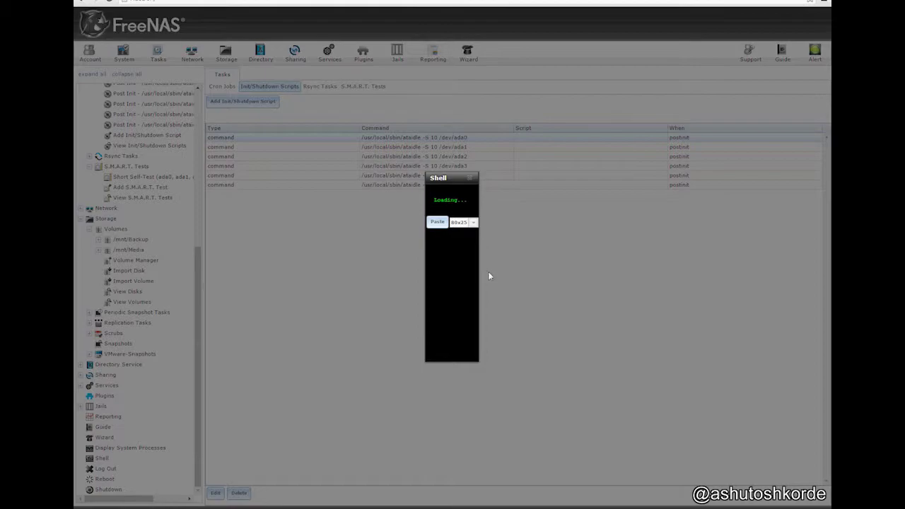
pyautogui.write('/u')
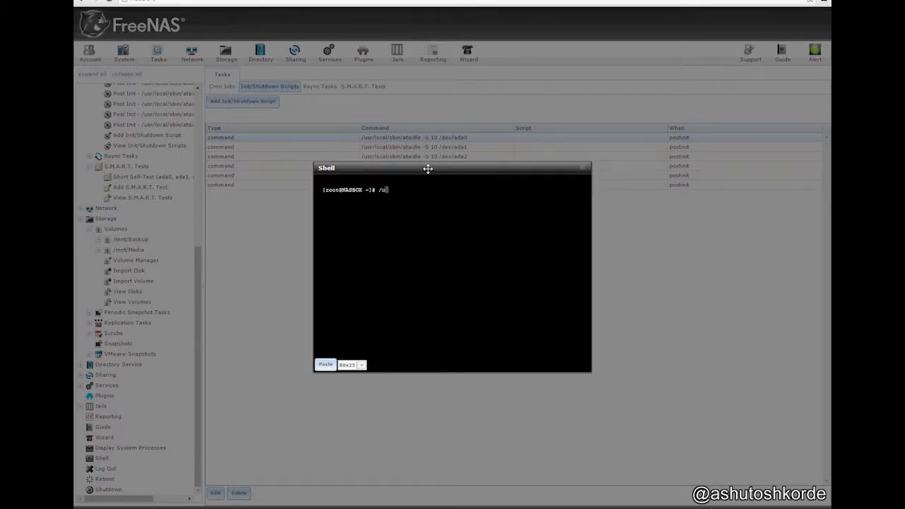
pyautogui.write('sr/local/sbin/ataidle -S 10 /dev/ada0')
pyautogui.press('Return')
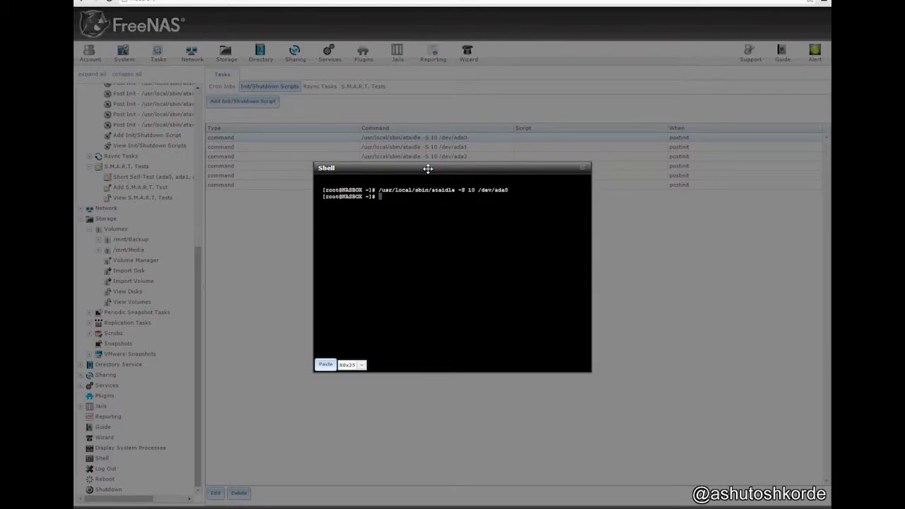
# Run the same ataidle -S 10 command for /dev/ada1, ada2, ada3, ada4 and ada5, and close the shell
pyautogui.press('Up')
pyautogui.press('BackSpace')
pyautogui.write('1')
pyautogui.press('Return')
pyautogui.press('Up')
pyautogui.write('2')
pyautogui.press('Return')
pyautogui.press('Up')
pyautogui.press('BackSpace')
pyautogui.write('3')
pyautogui.press('Return')
pyautogui.press('Up')
pyautogui.press('BackSpace')
pyautogui.write('4')
pyautogui.press('Return')
pyautogui.press('Up')
pyautogui.press('BackSpace')
pyautogui.write('5')
pyautogui.press('Return')
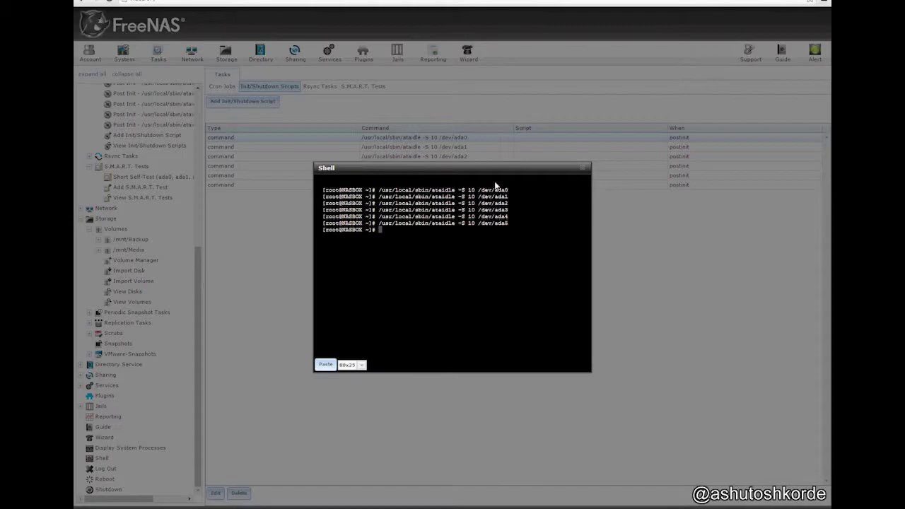
pyautogui.click(583, 170)
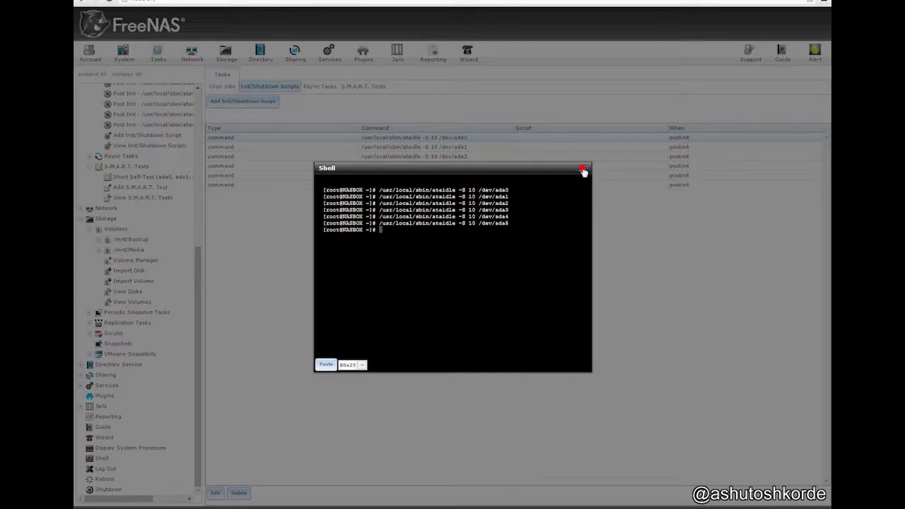
pyautogui.moveTo(195, 333); pyautogui.dragTo(196, 202)
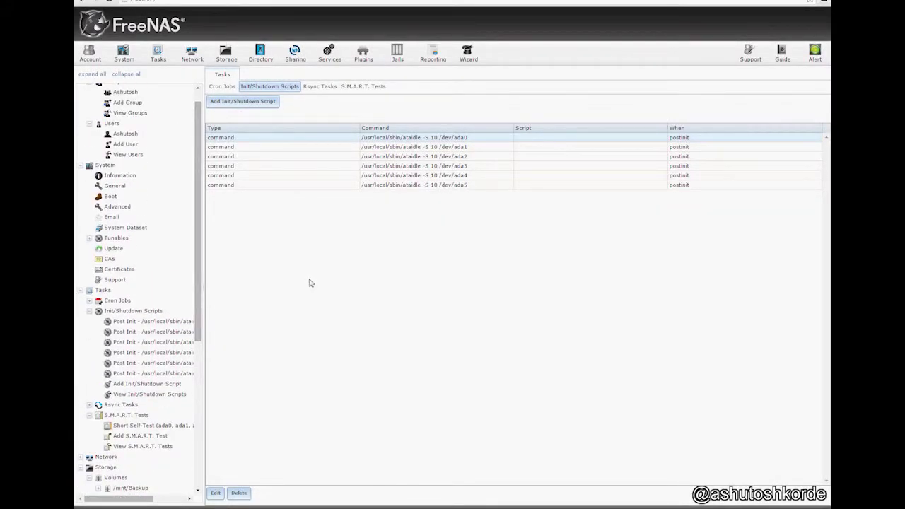